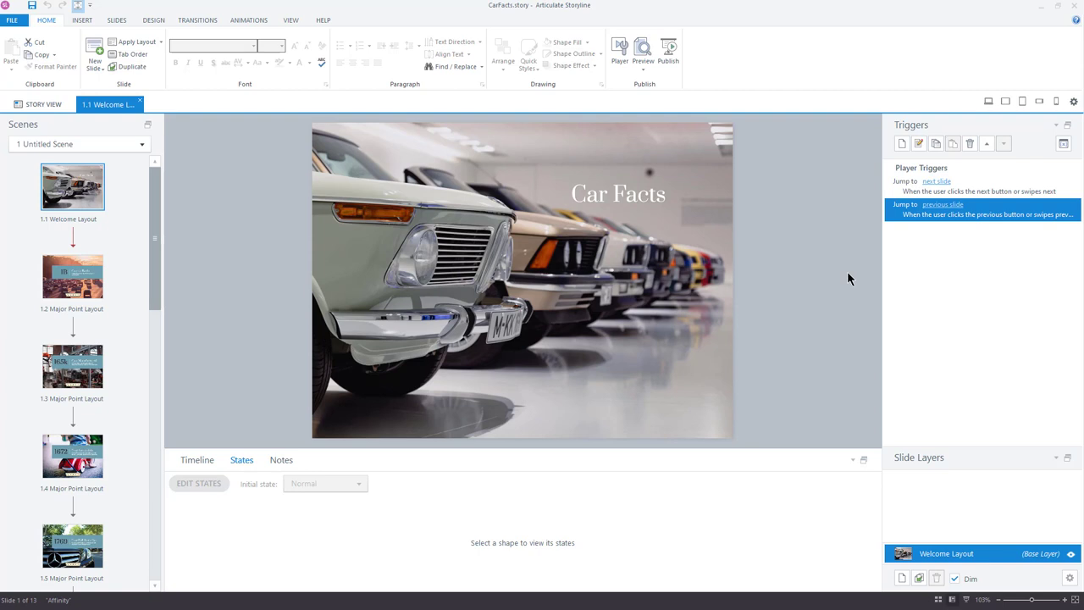
- Look through slides 1.2, 1.3 and 1.4 to examine the meter graphic near their lower edge
left_click(95, 294)
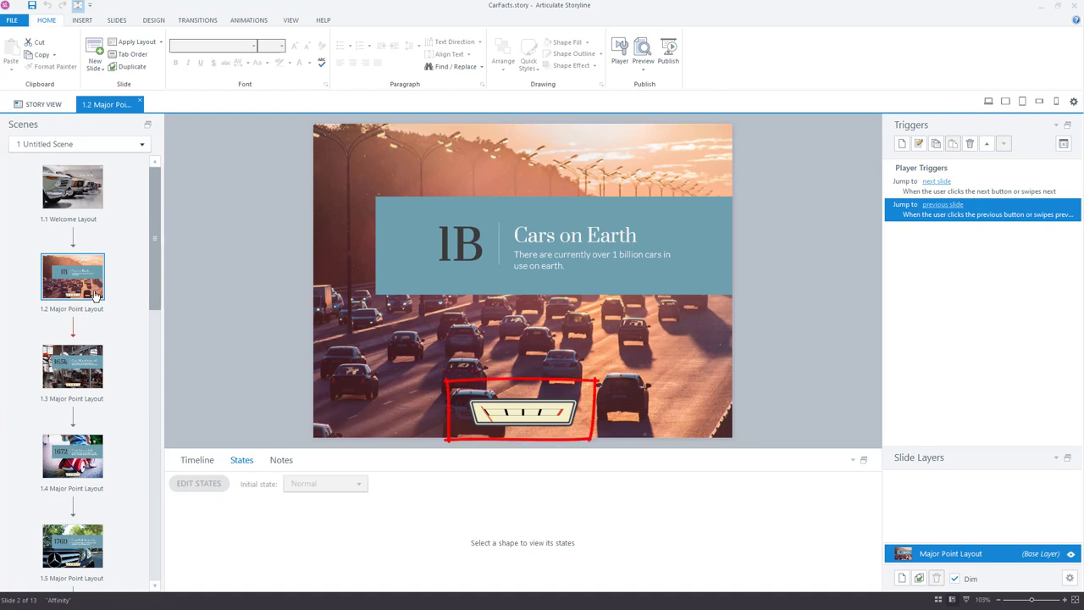
left_click(82, 354)
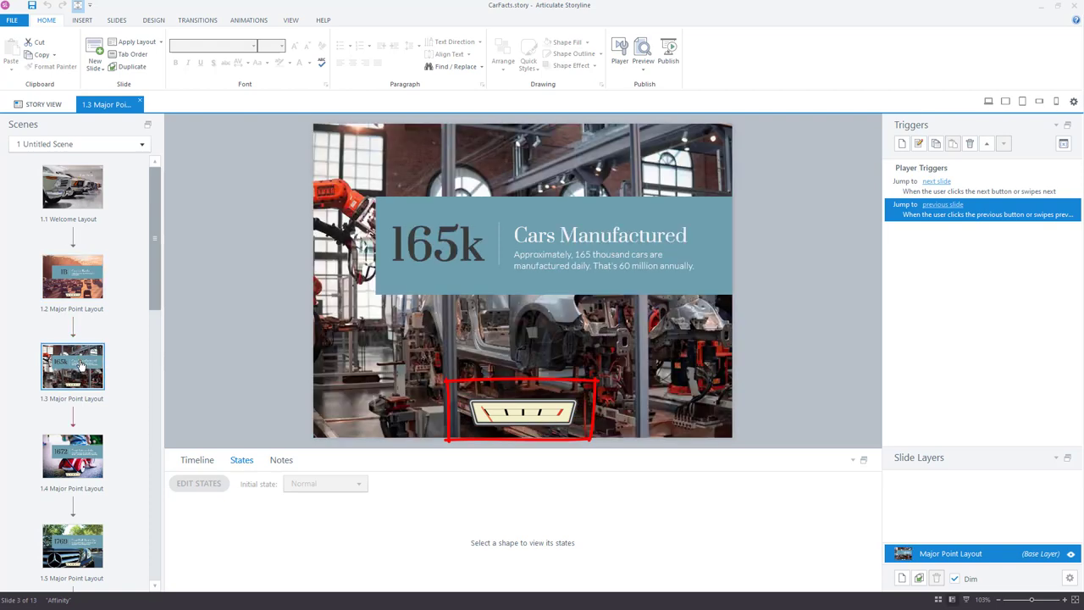
left_click(78, 449)
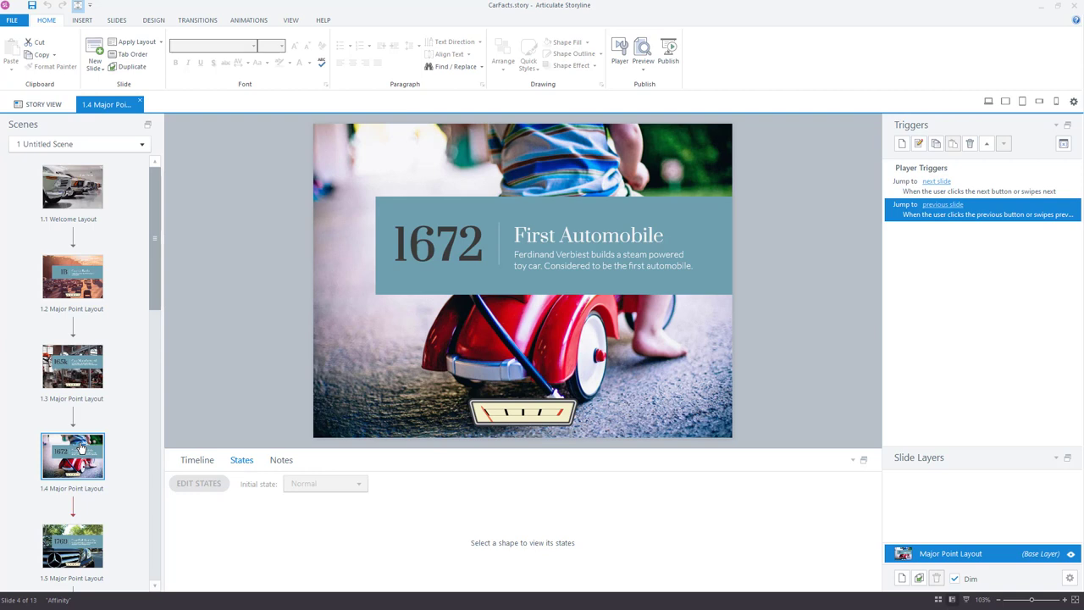
- Open the slide master layout used by slide 1.4 and start editing the states of its meter picture
left_click(291, 19)
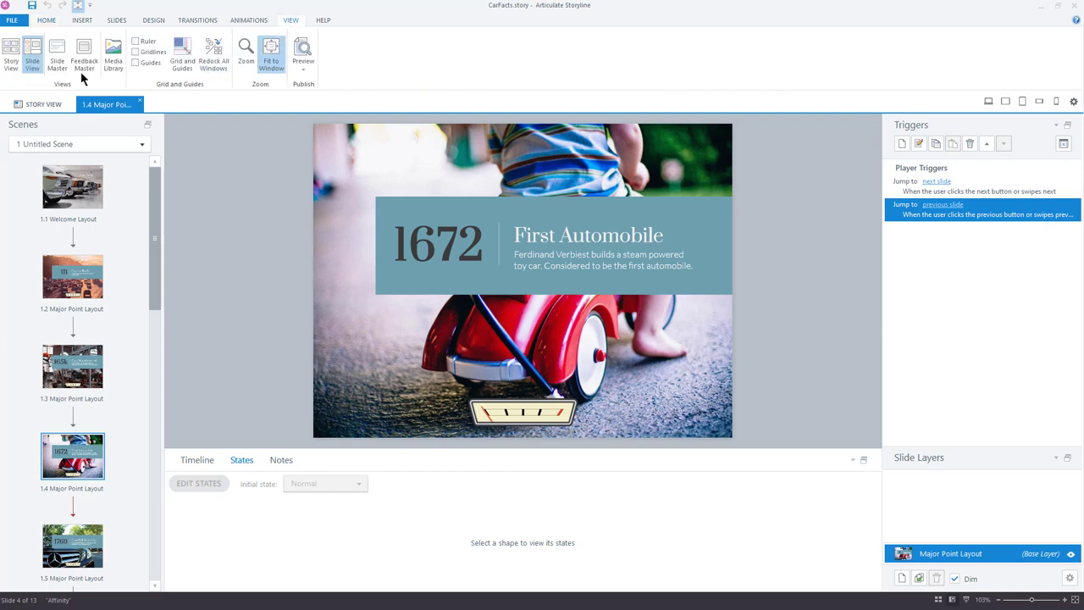
left_click(56, 57)
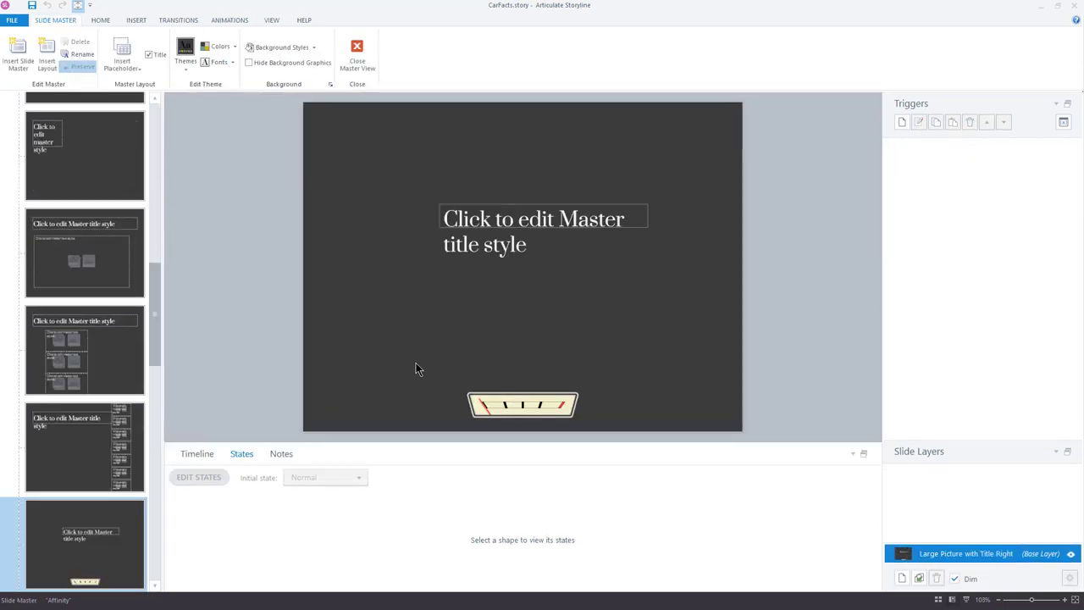
left_click(495, 418)
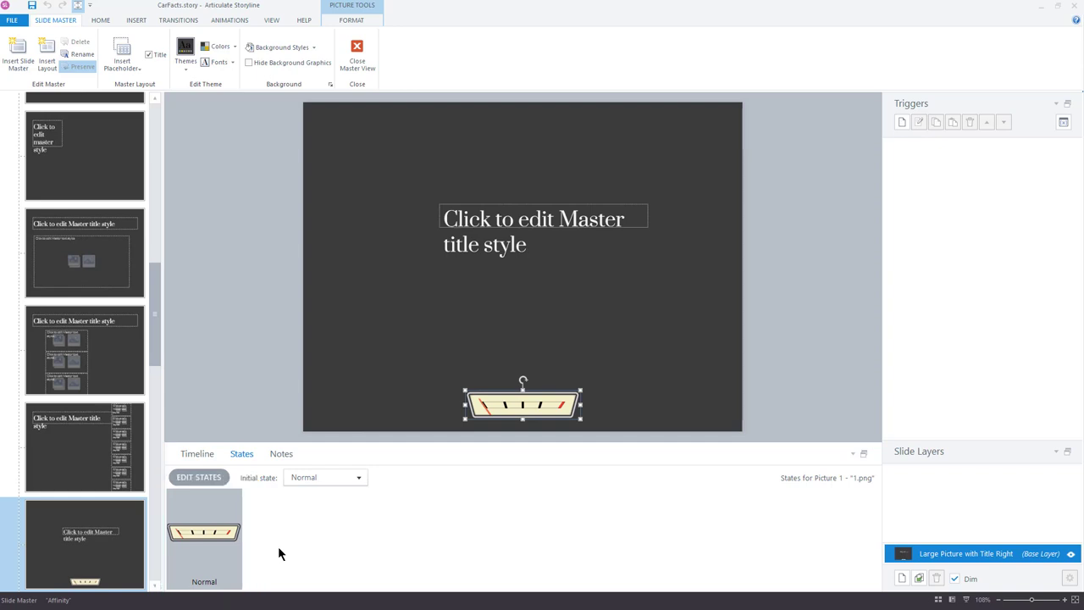
left_click(216, 478)
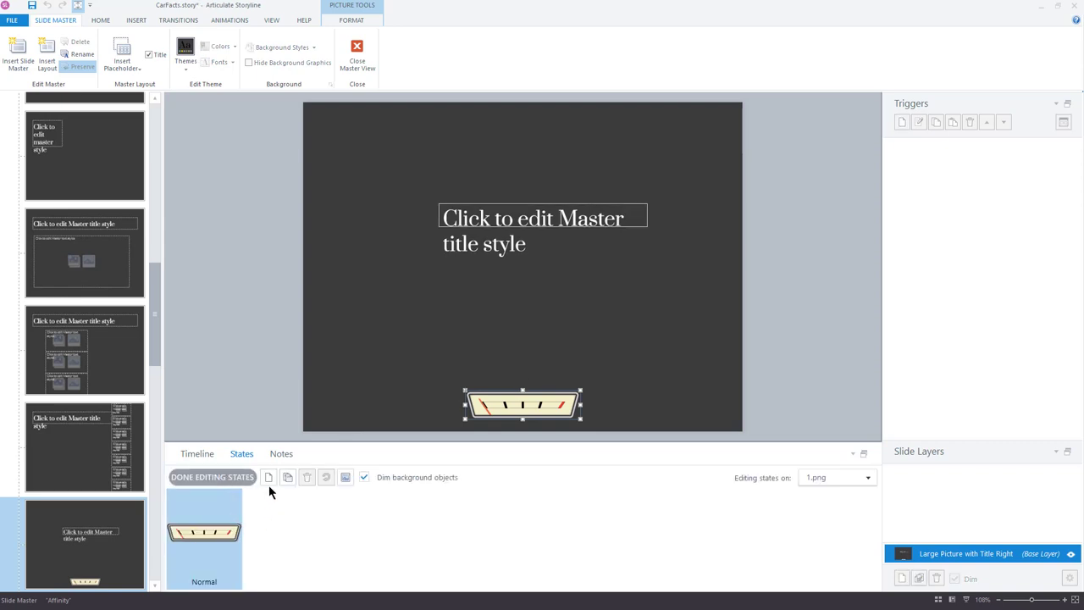
- Add a new state named 1 to the meter picture
left_click(269, 478)
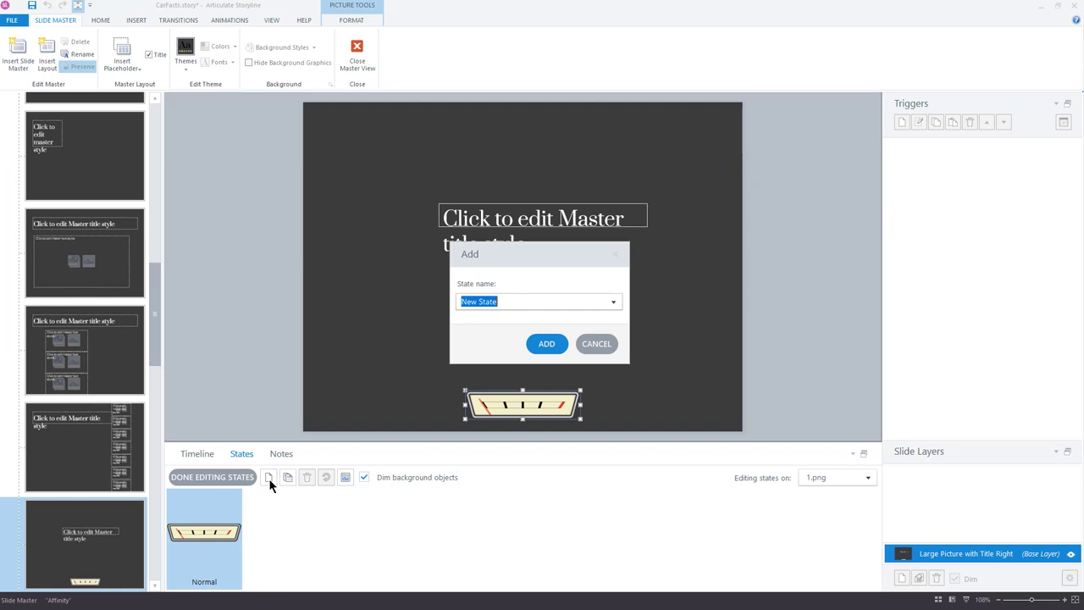
type("1")
left_click(539, 346)
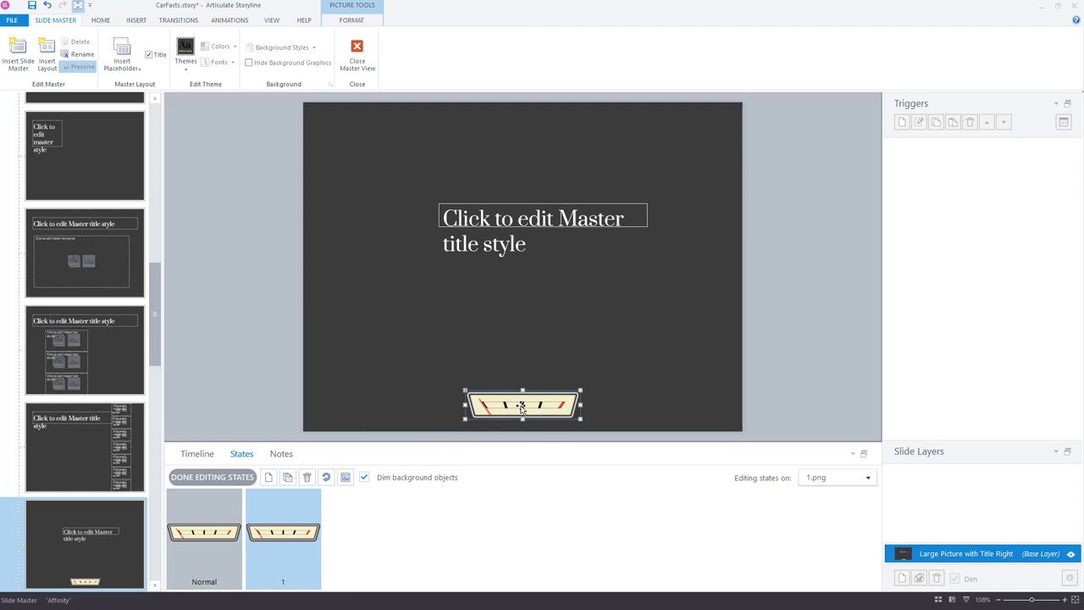
- Replace the picture in the meter's state 1 with 2.png from the Meter folder
left_click(347, 22)
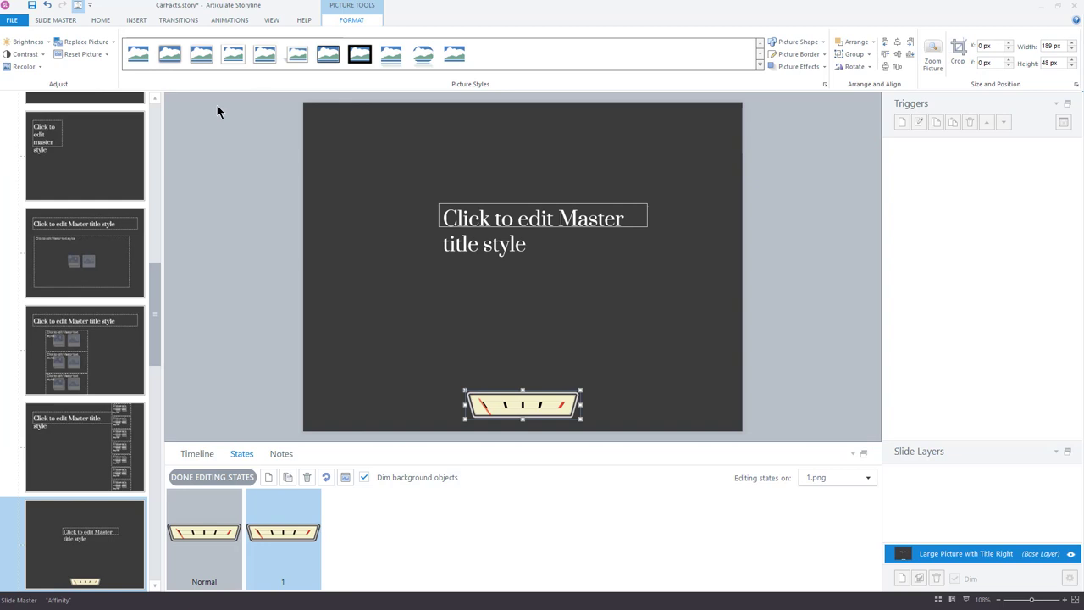
left_click(110, 38)
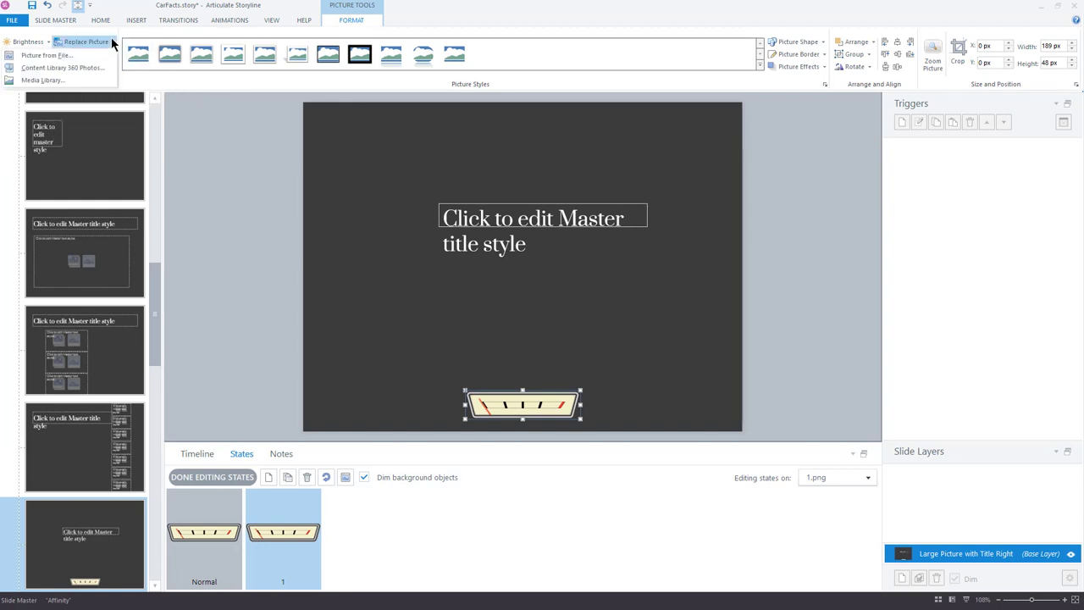
left_click(60, 58)
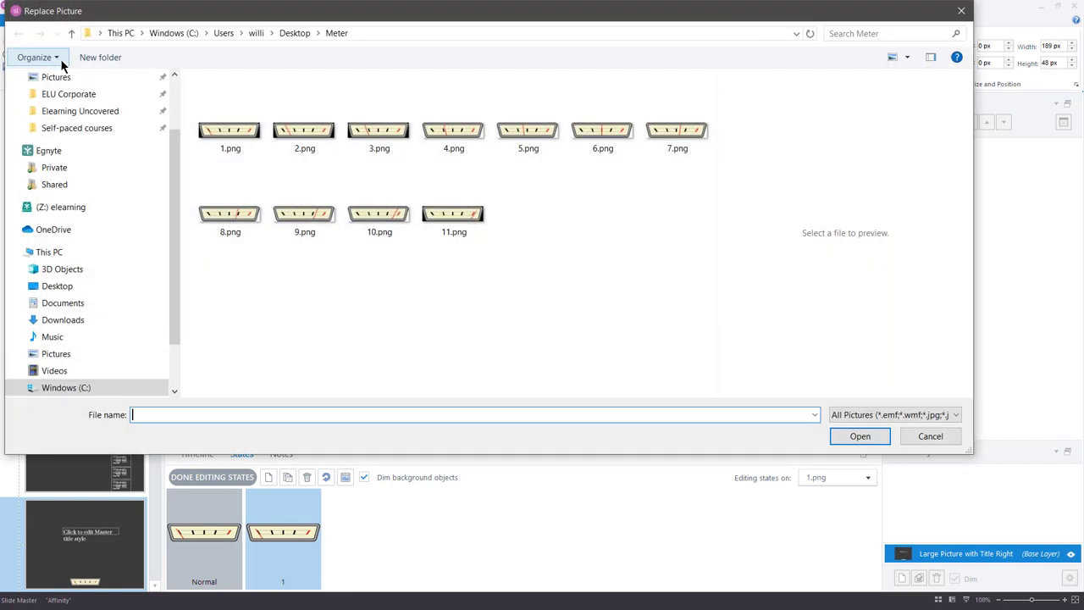
left_click(294, 136)
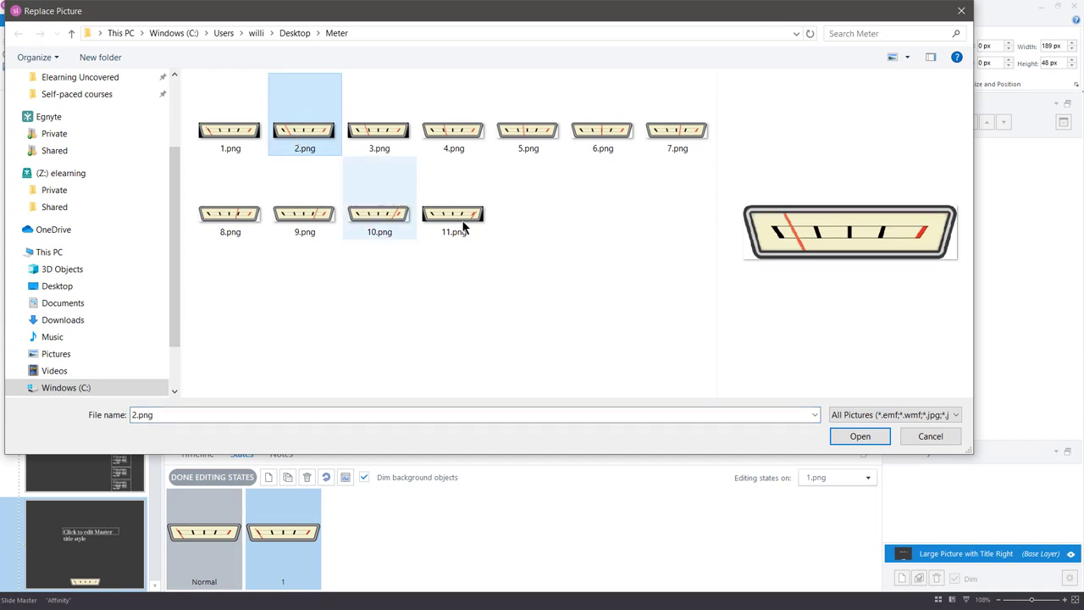
left_click(860, 435)
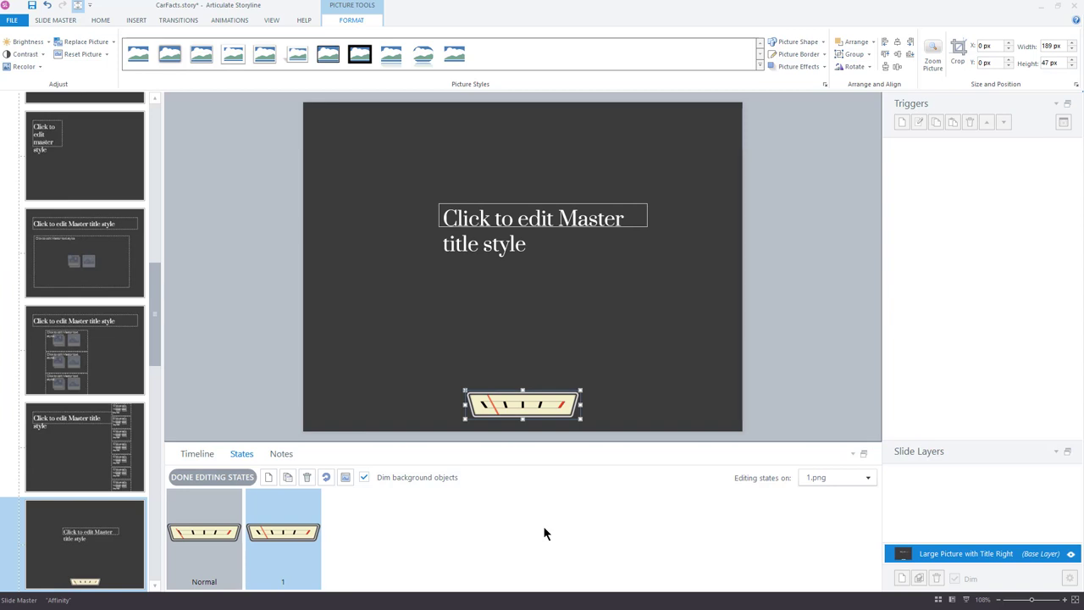
- Delete state 1 of the meter picture
left_click(307, 480)
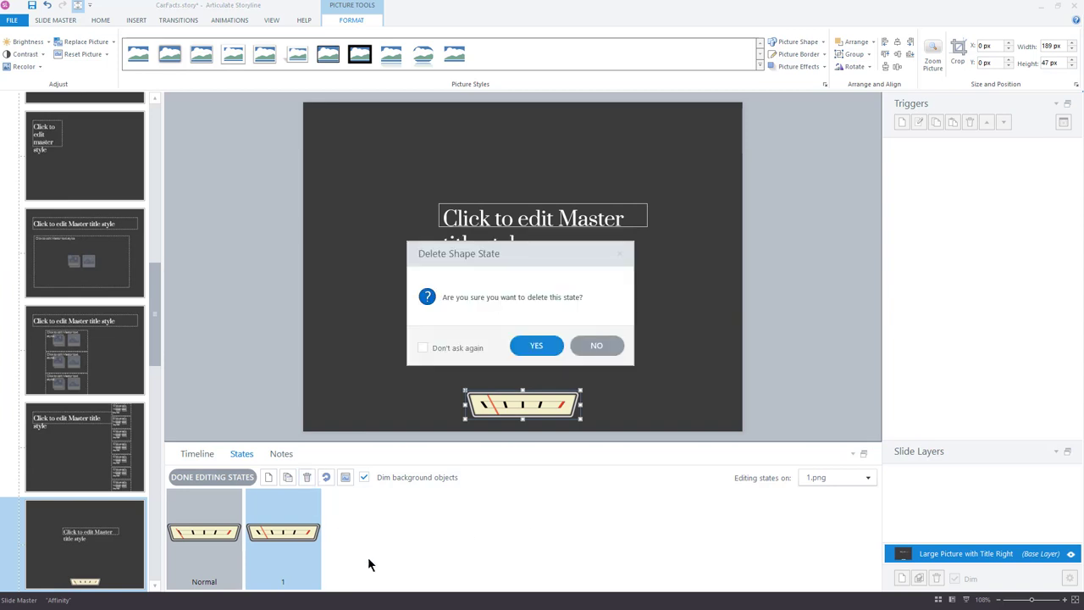
left_click(535, 345)
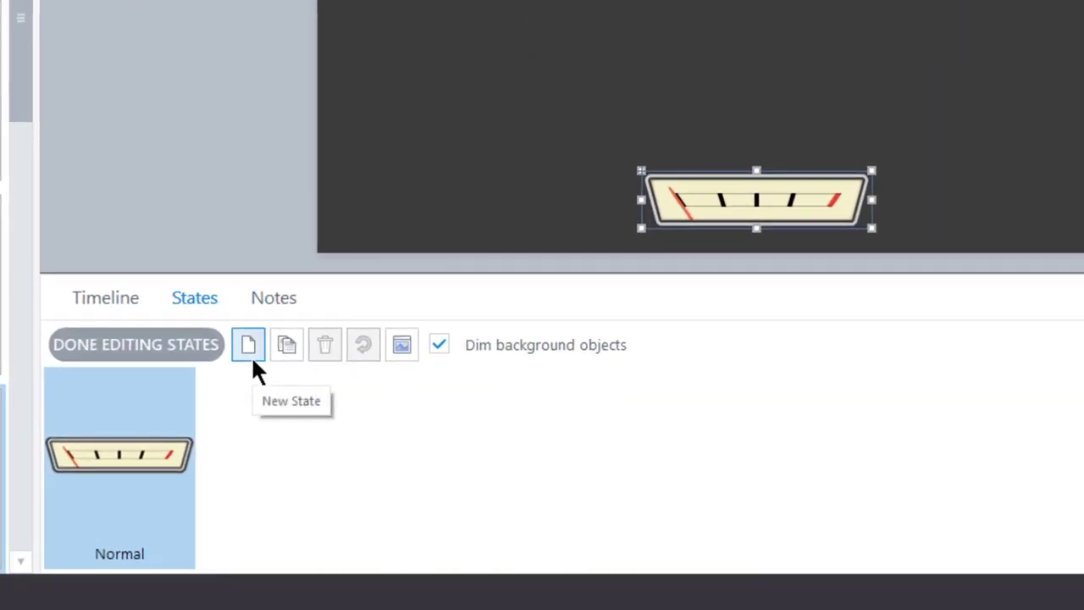
- Insert pictures 1.png to 11.png from the Meter folder together as states of the meter picture
left_click(403, 349)
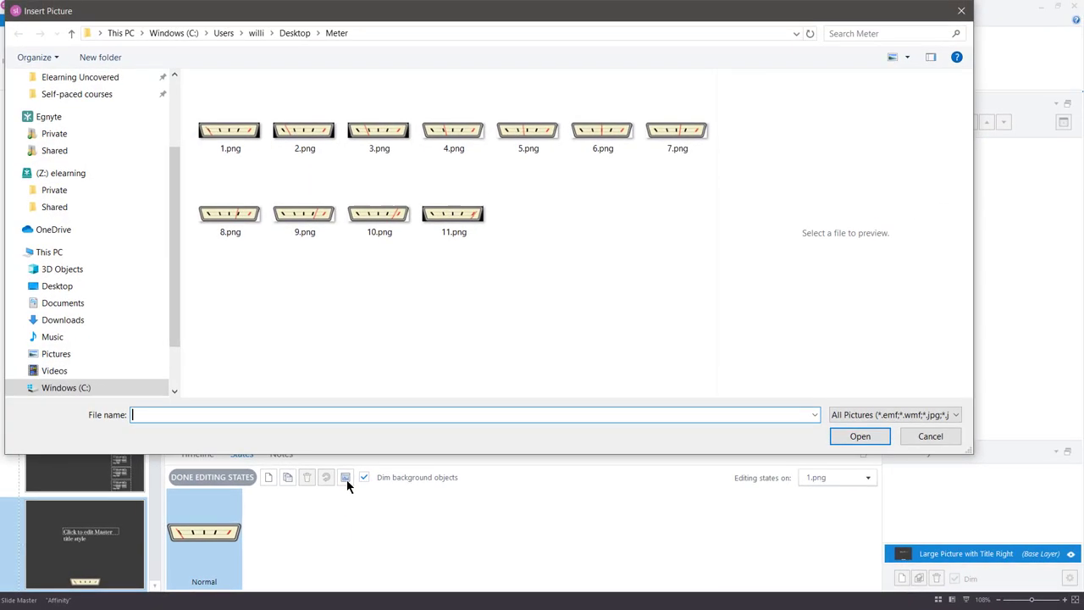
left_click(232, 129)
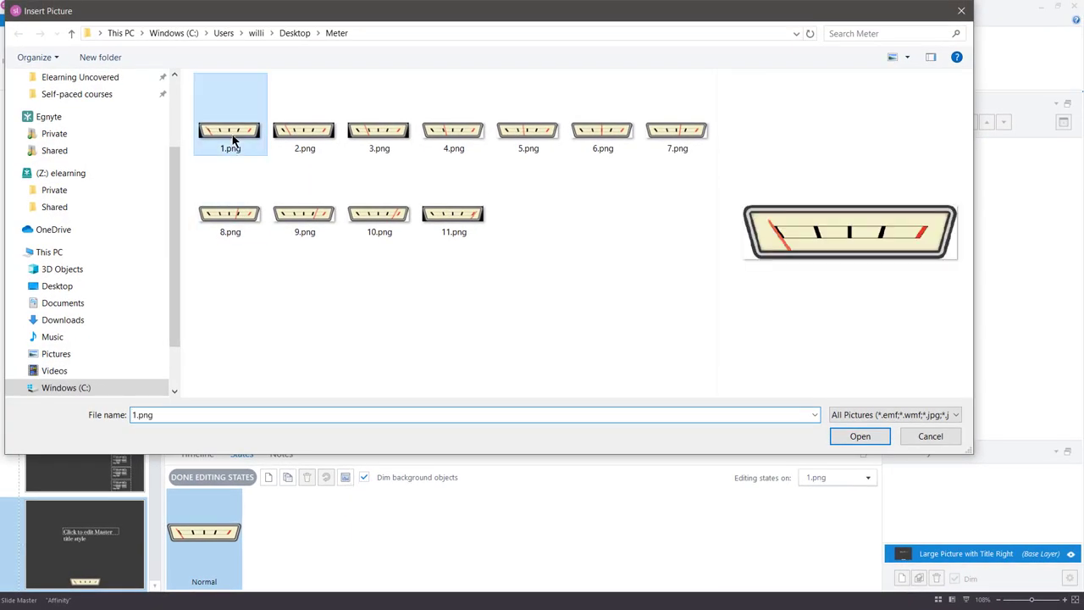
left_click(455, 217, "shift")
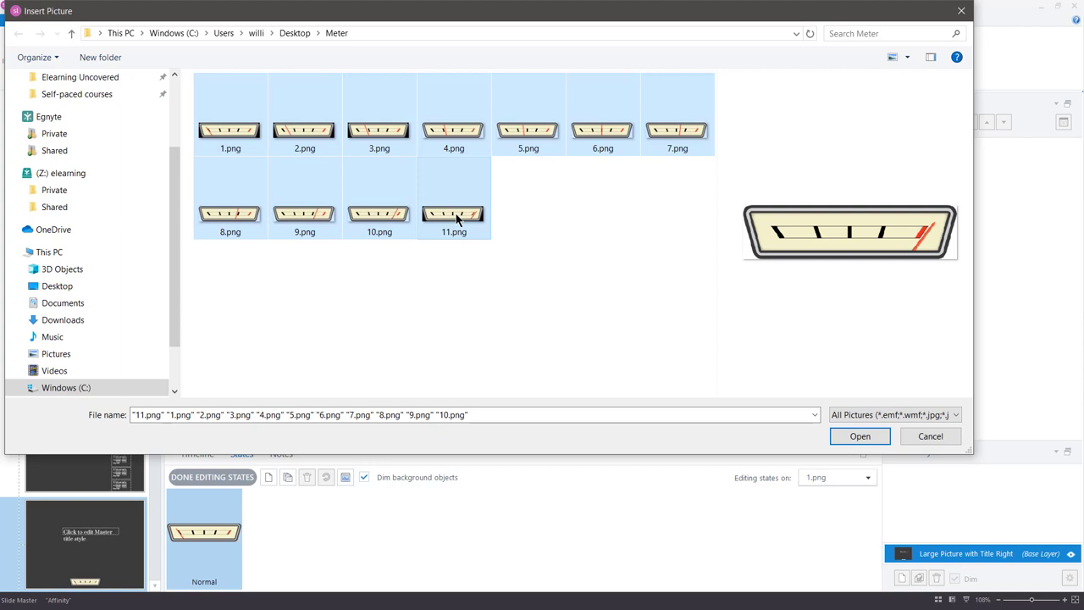
left_click(855, 435)
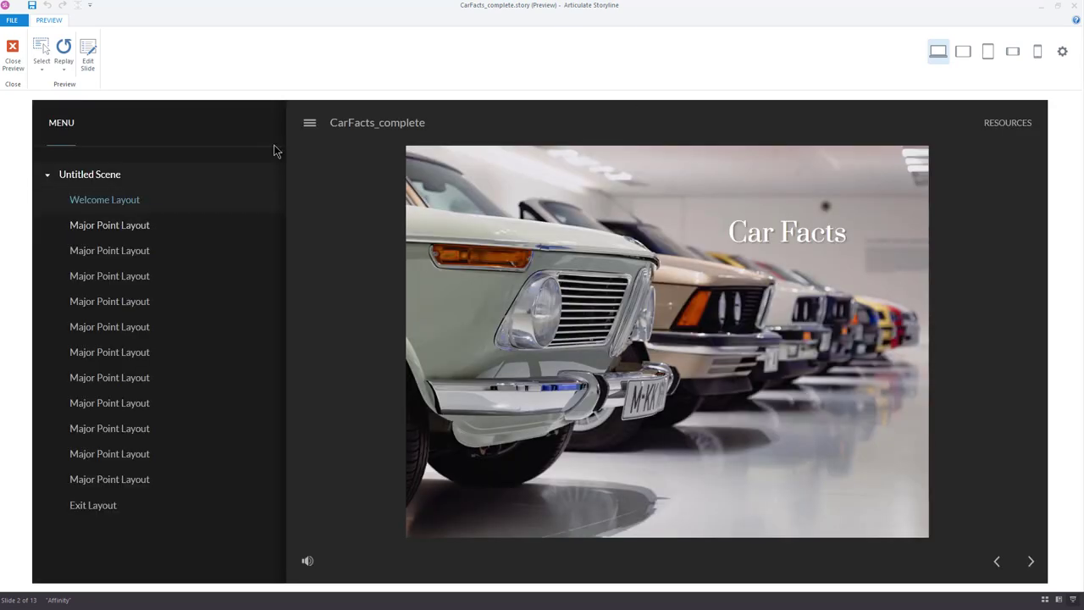
- Hide the course menu in the CarFacts_complete preview and advance from Car Facts to the Recyclable slide, examining the meter on each slide
left_click(307, 123)
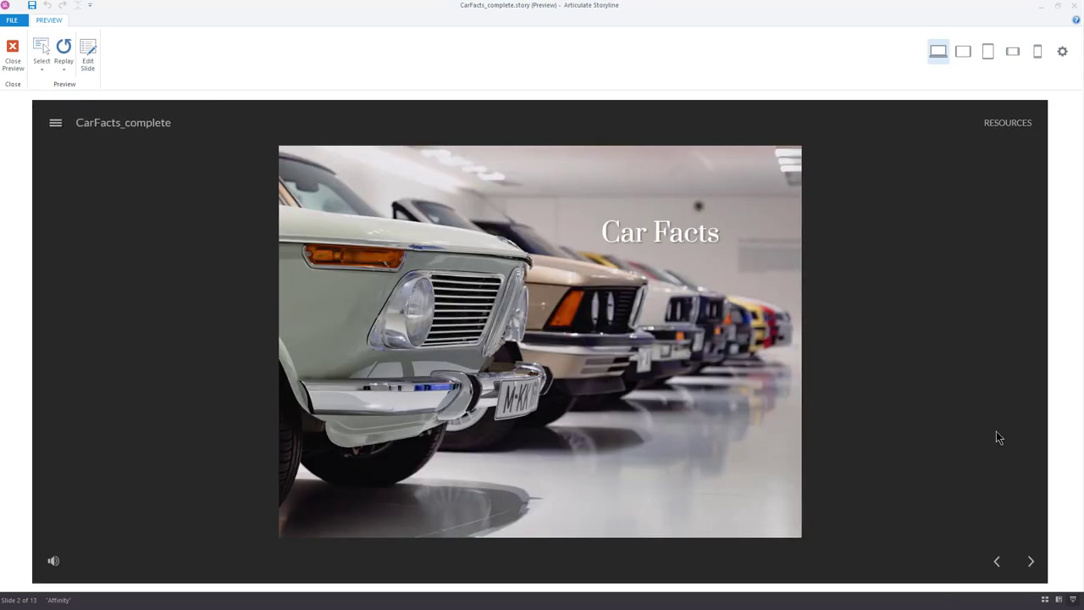
left_click(1030, 563)
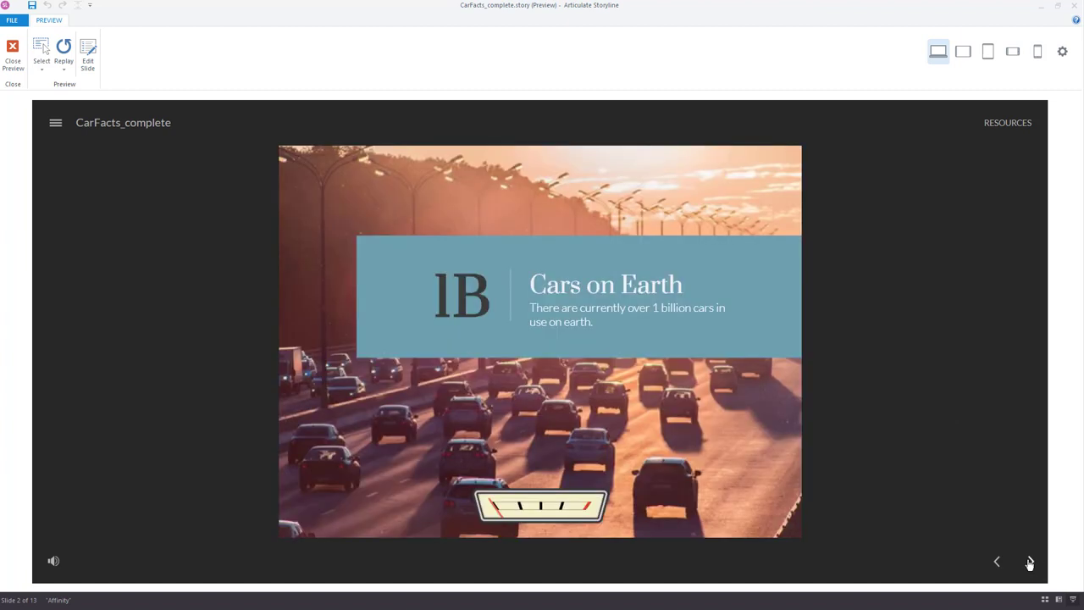
left_click(1031, 572)
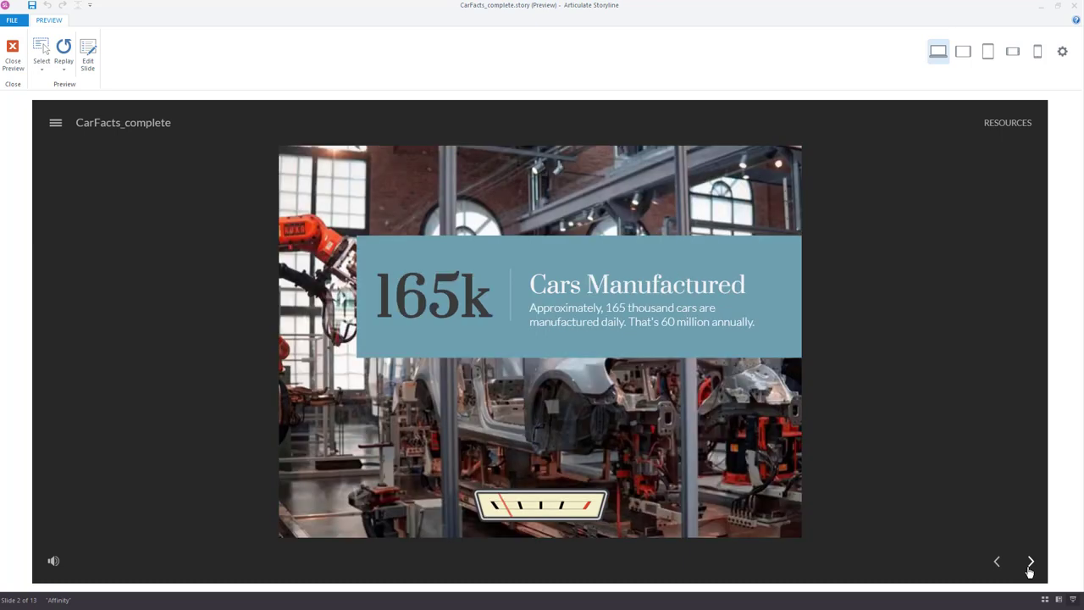
left_click(1030, 572)
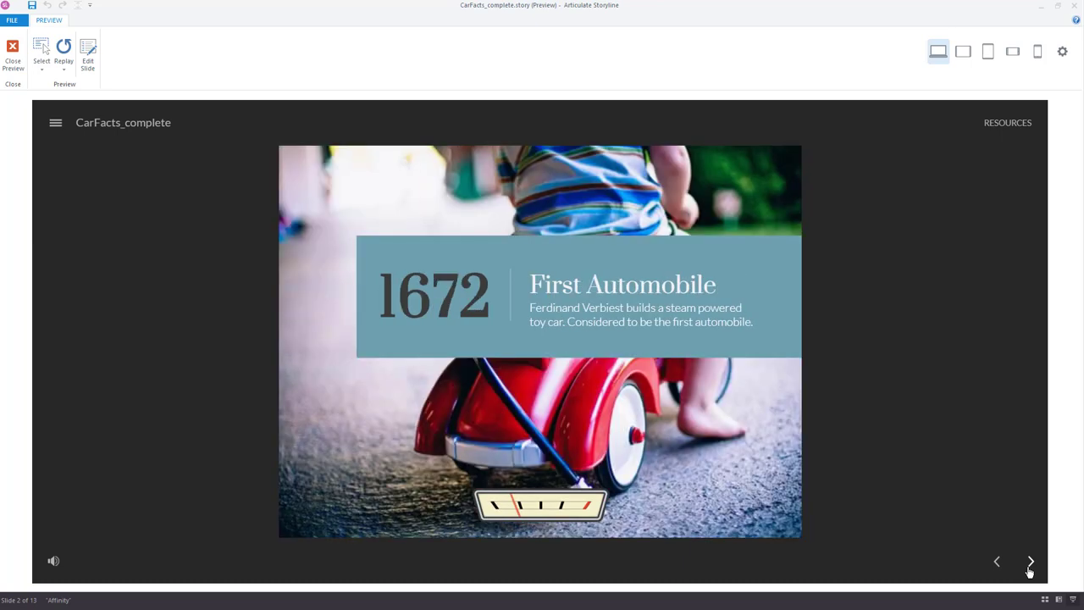
left_click(1030, 572)
left_click(1030, 572)
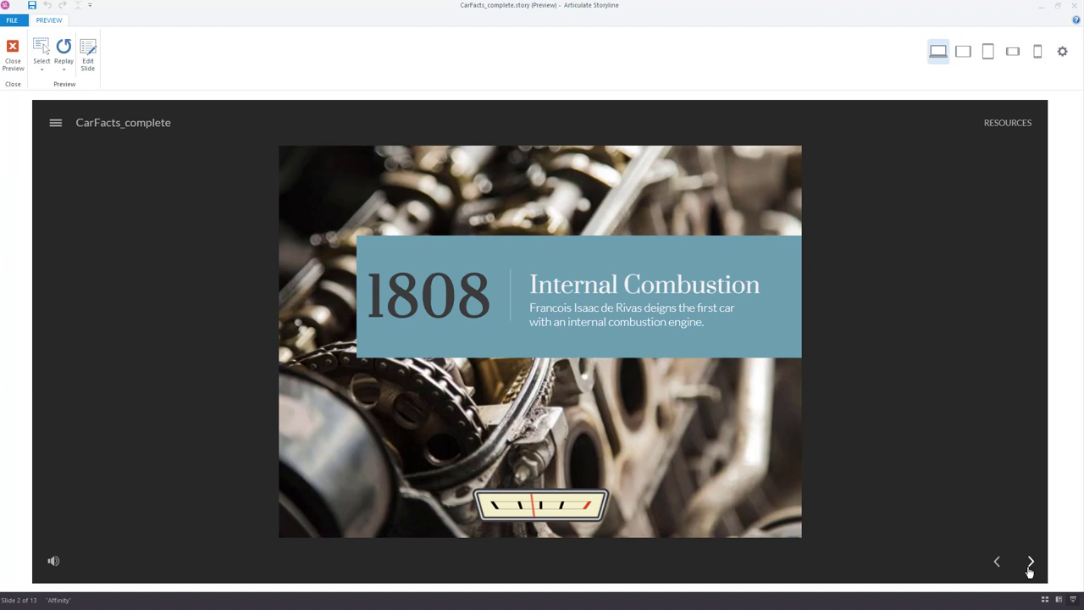
left_click(1030, 572)
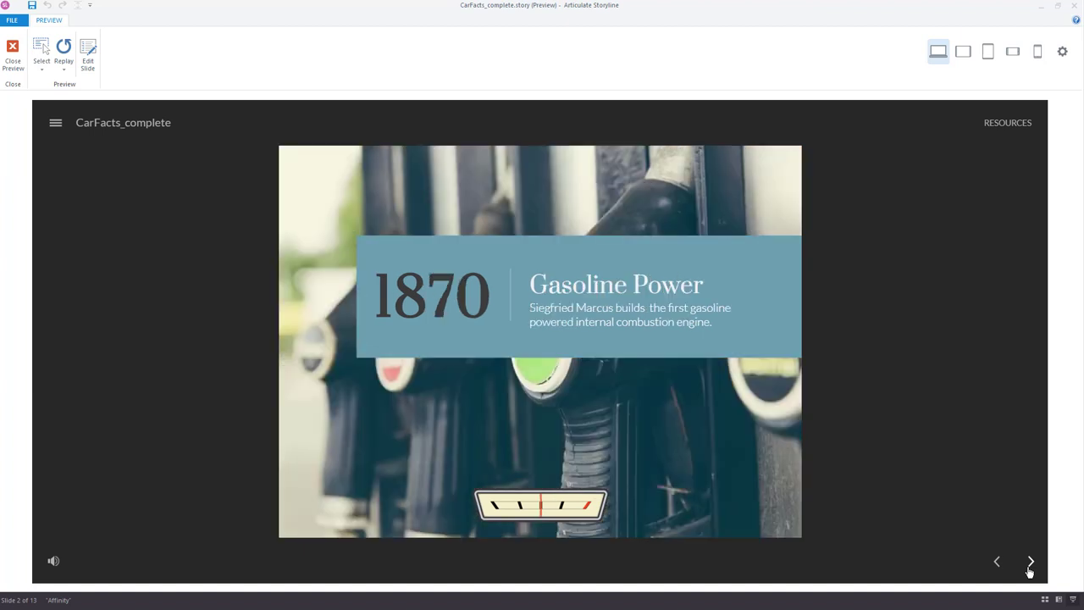
left_click(1030, 572)
left_click(1030, 572)
left_click(1030, 572)
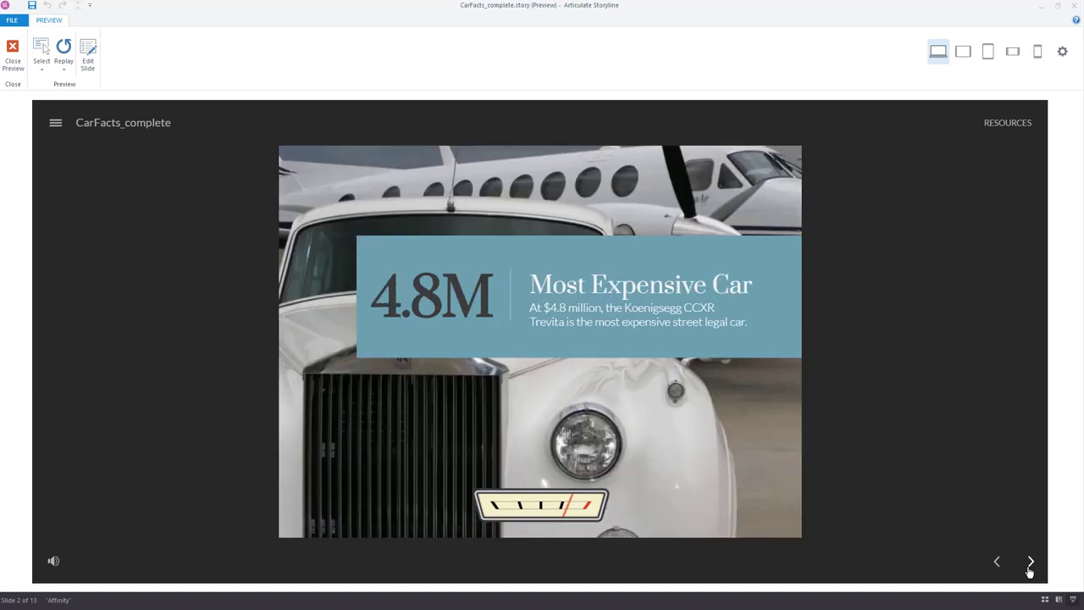
left_click(1031, 572)
left_click(1030, 571)
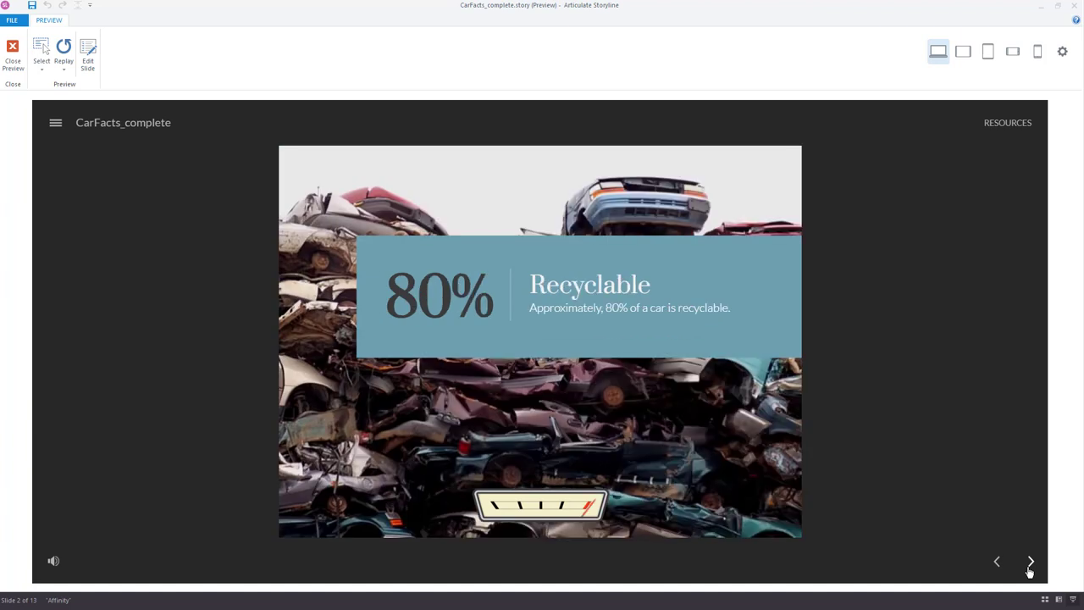